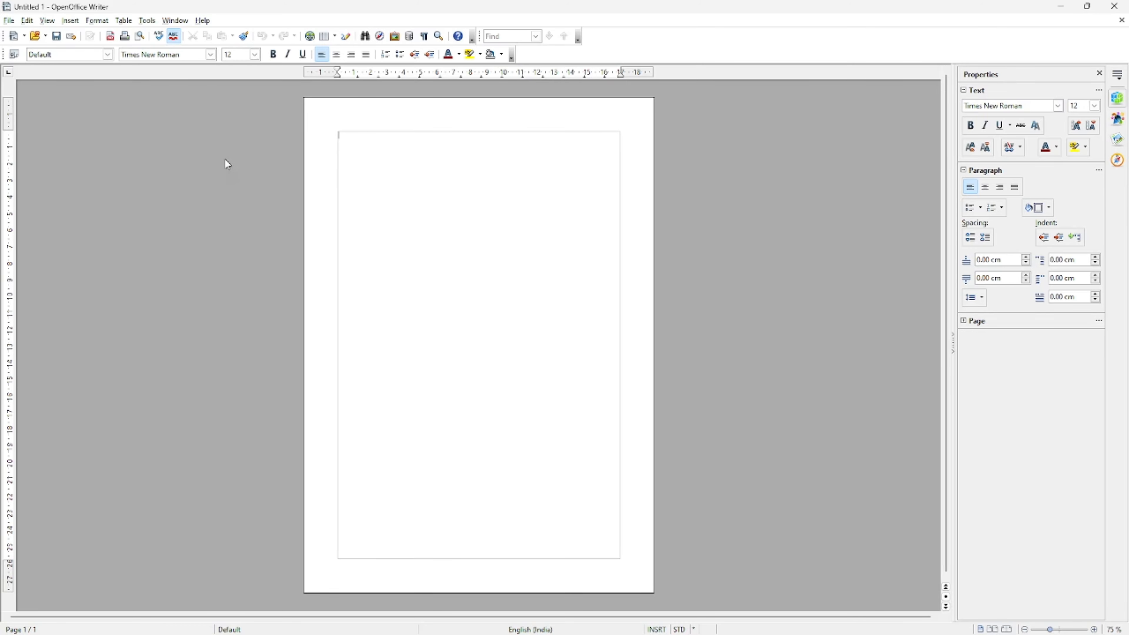
- Open the column settings of the document's default page style
left_click(96, 21)
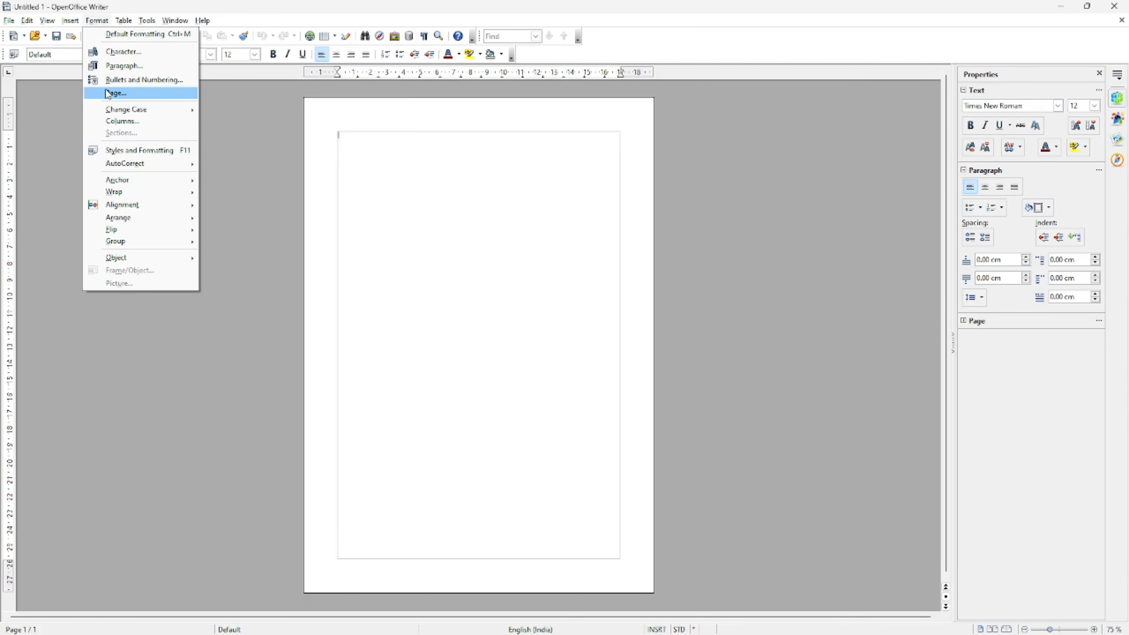
left_click(115, 92)
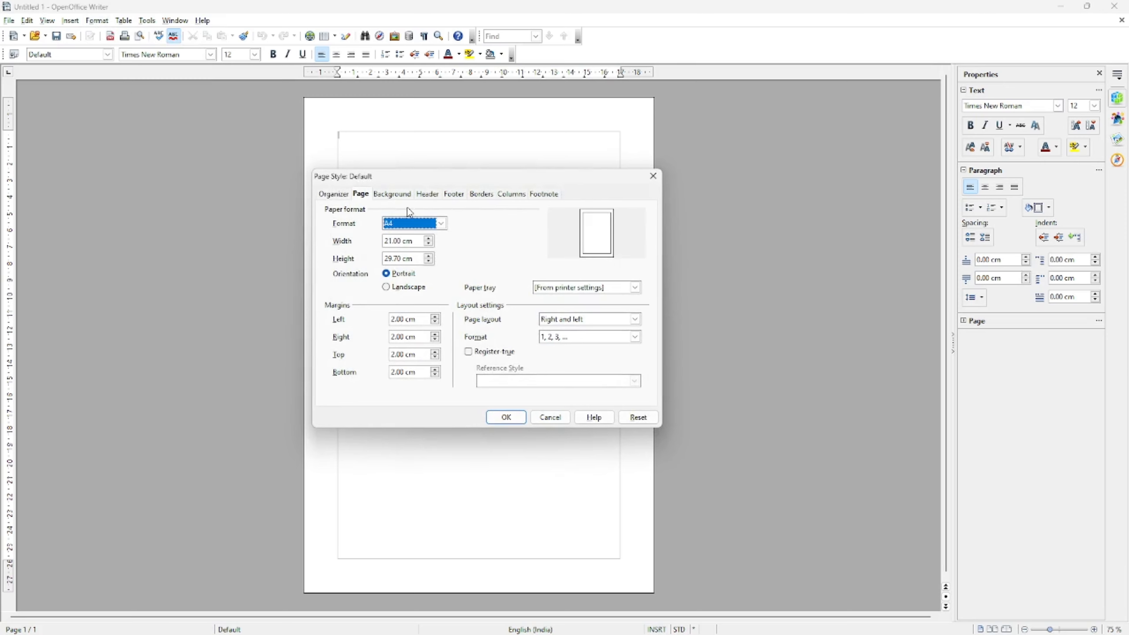
left_click(516, 194)
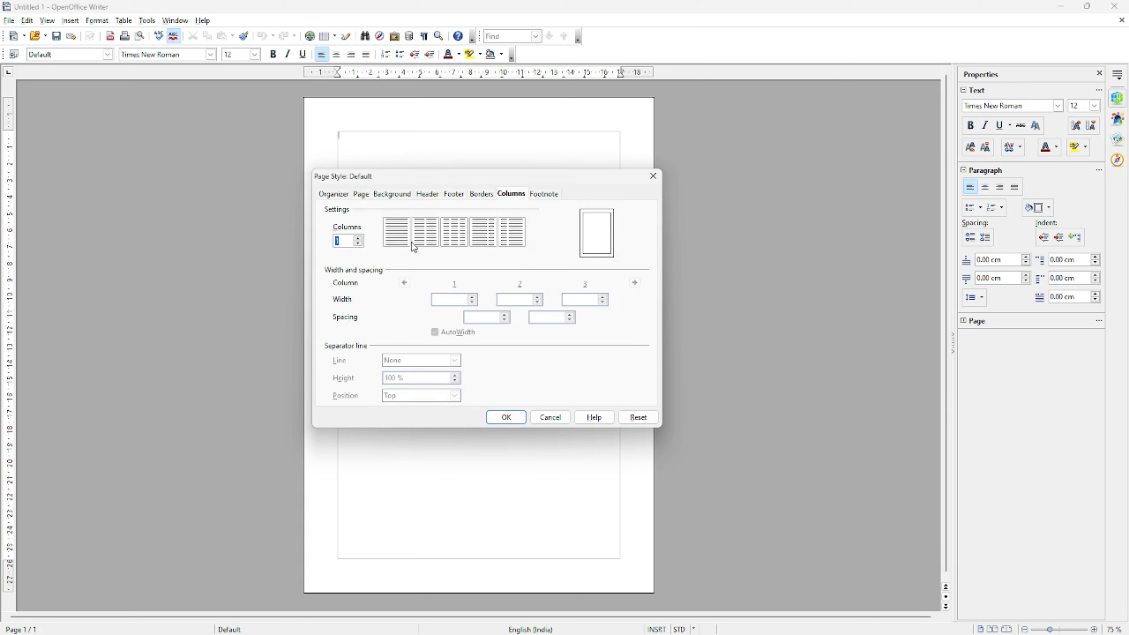
- Try the one-, two- and three-column presets with equal column widths
left_click(401, 233)
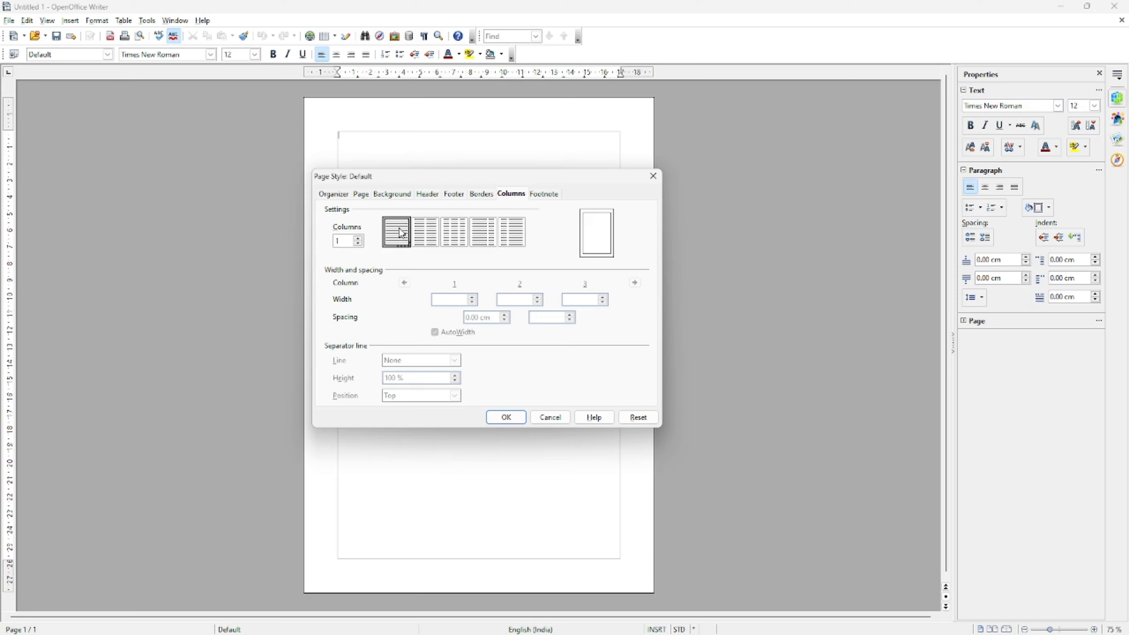
left_click(427, 240)
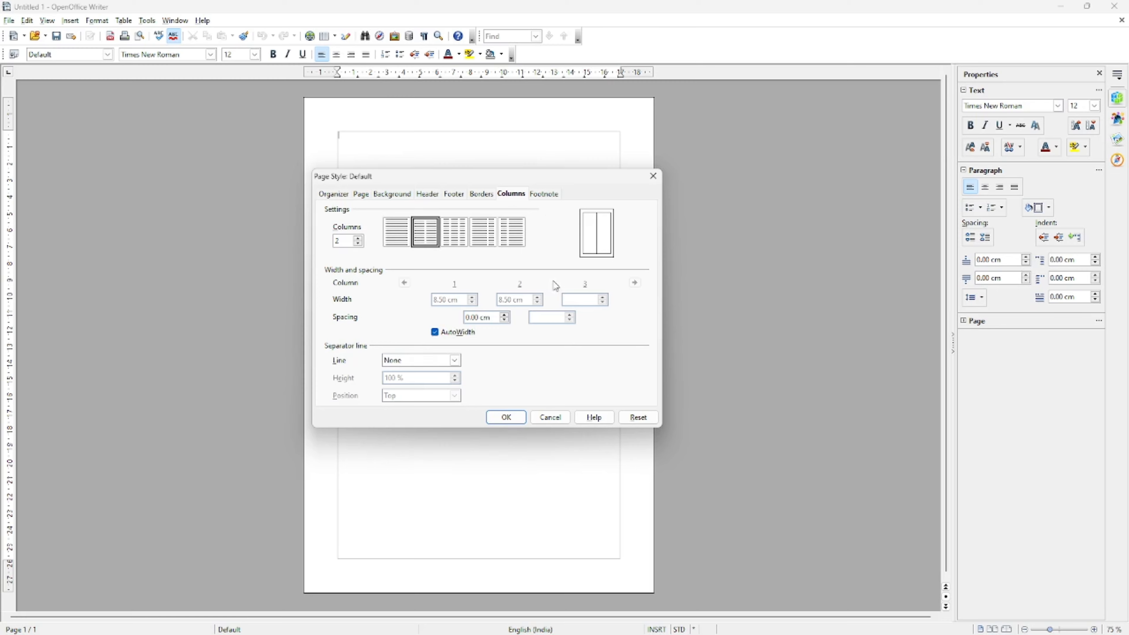
left_click(454, 236)
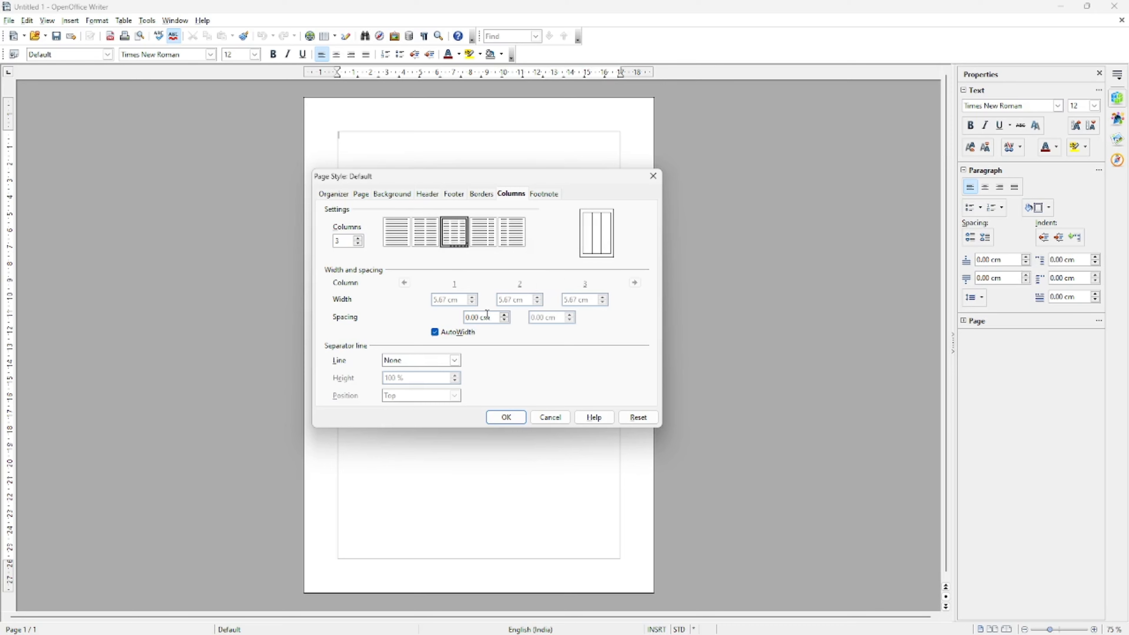
left_click(400, 231)
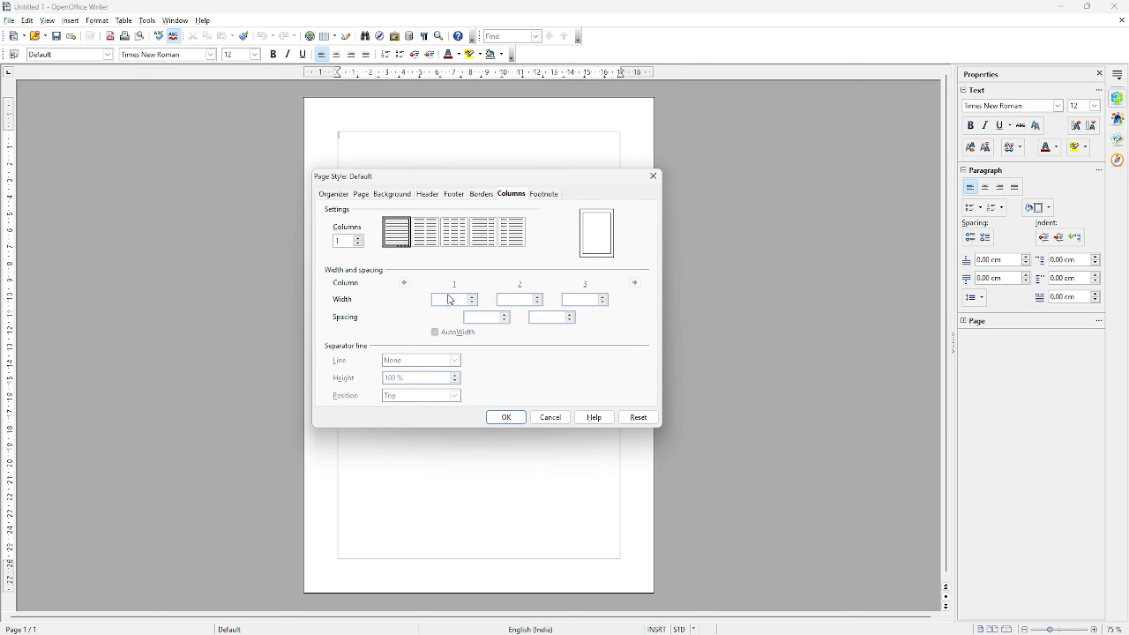
left_click(435, 239)
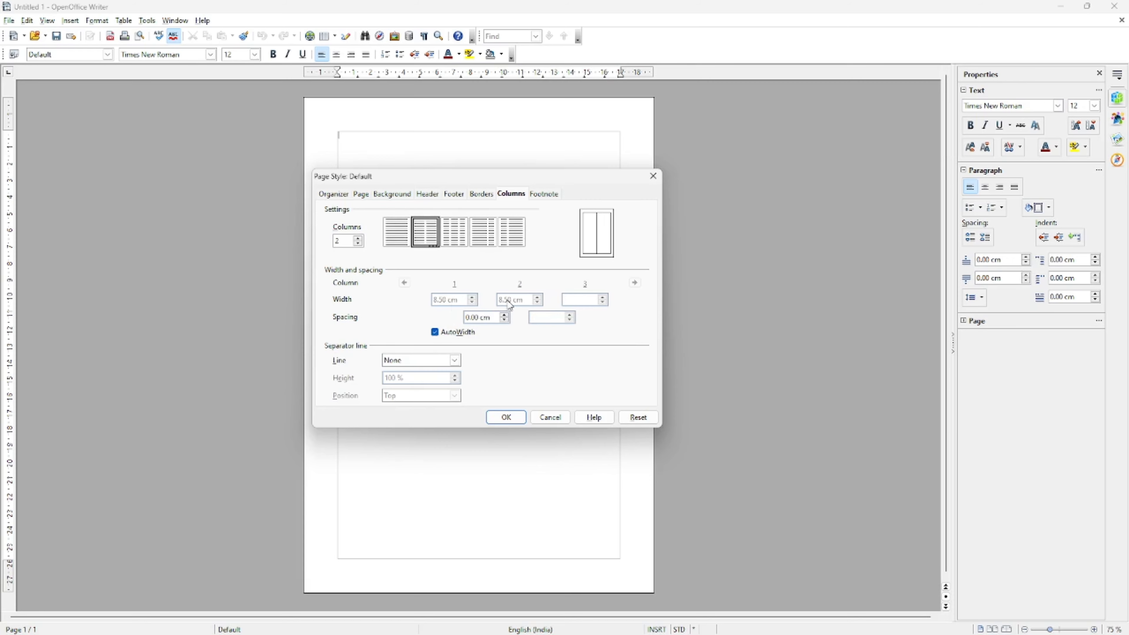
left_click(458, 242)
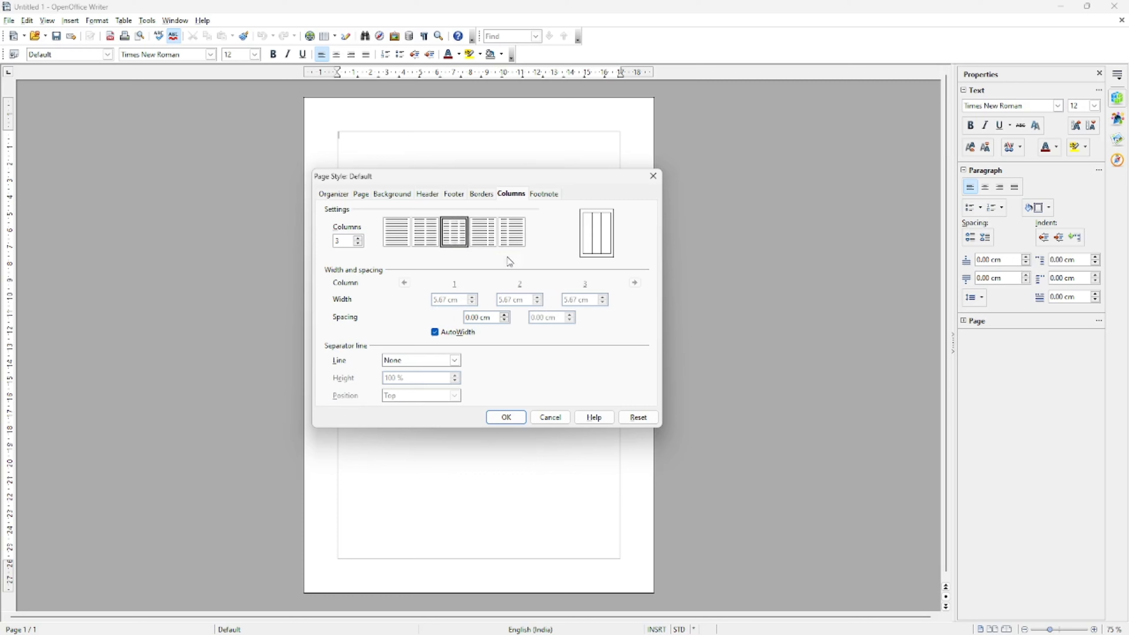
- Try the two-column preset with a wider first column, edit that column's width, and try the preset with a wider second column
left_click(484, 240)
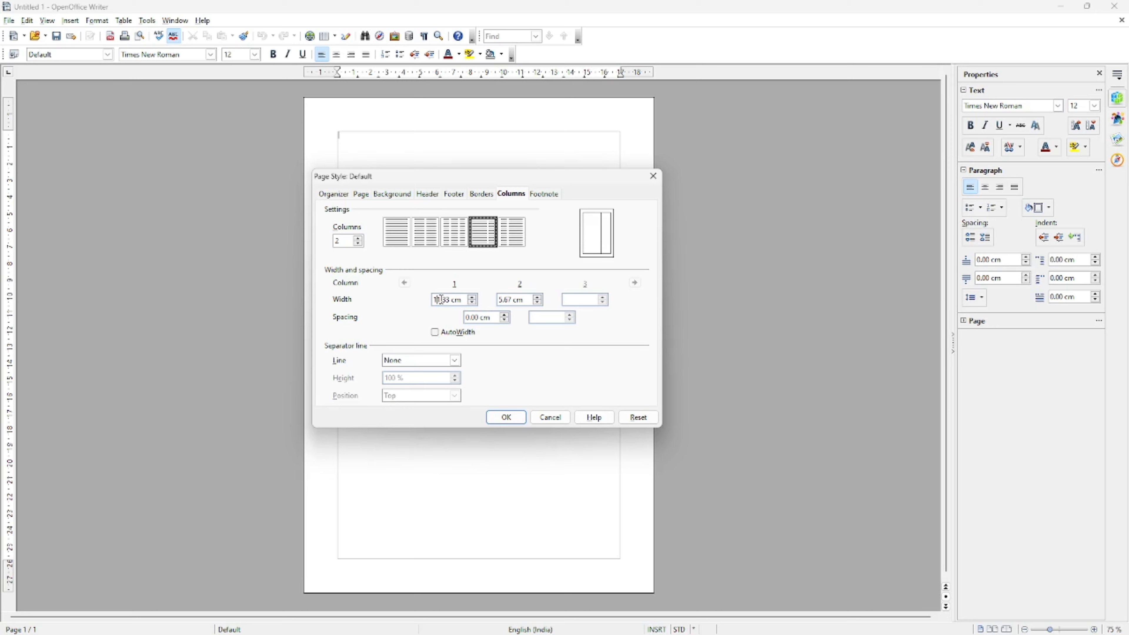
left_click(441, 300)
key("BackSpace")
type("0")
left_click(517, 248)
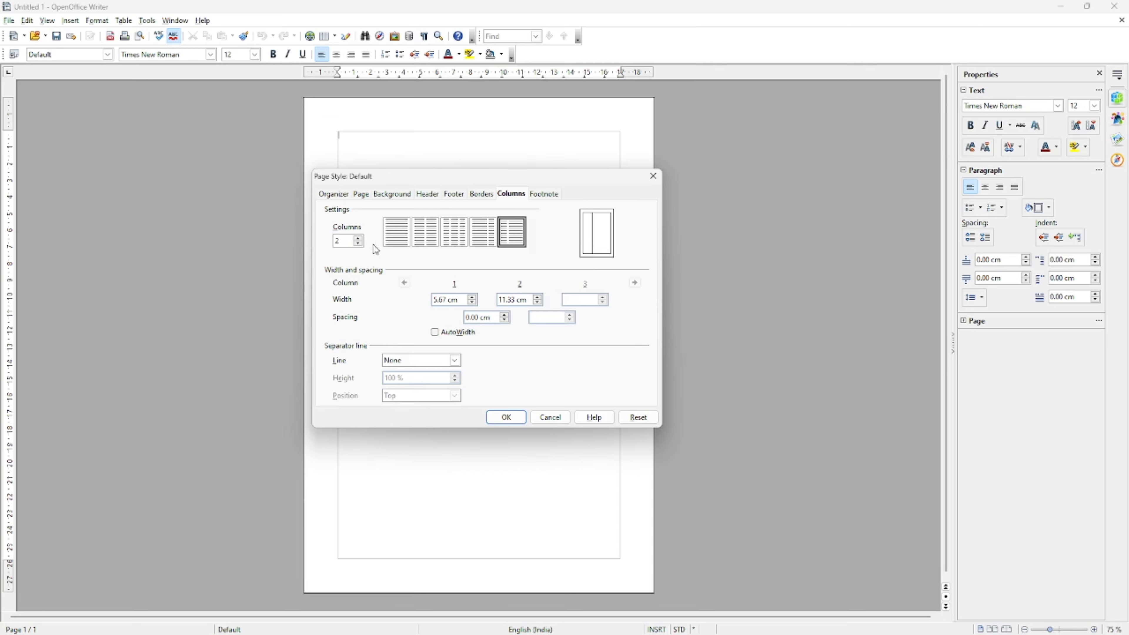
- Try raising and lowering the number of columns, including 4, and browse the width settings of the further columns
left_click(361, 242)
left_click(360, 239)
left_click(359, 240)
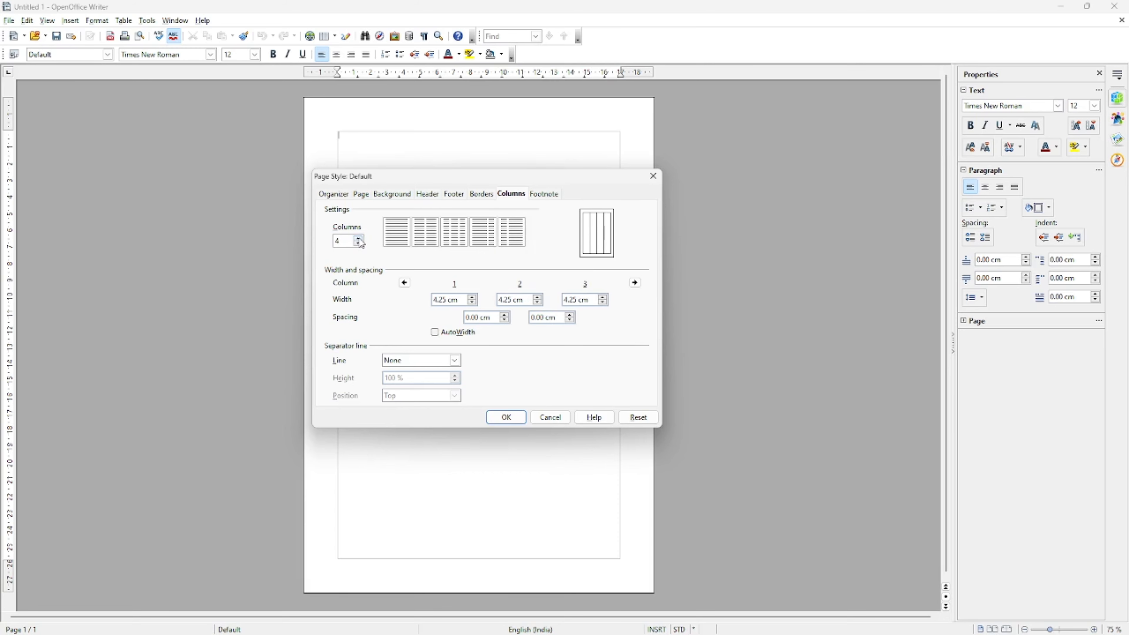
left_click(359, 243)
left_click(359, 243)
left_click(359, 239)
left_click(360, 239)
left_click(635, 284)
left_click(405, 283)
left_click(360, 244)
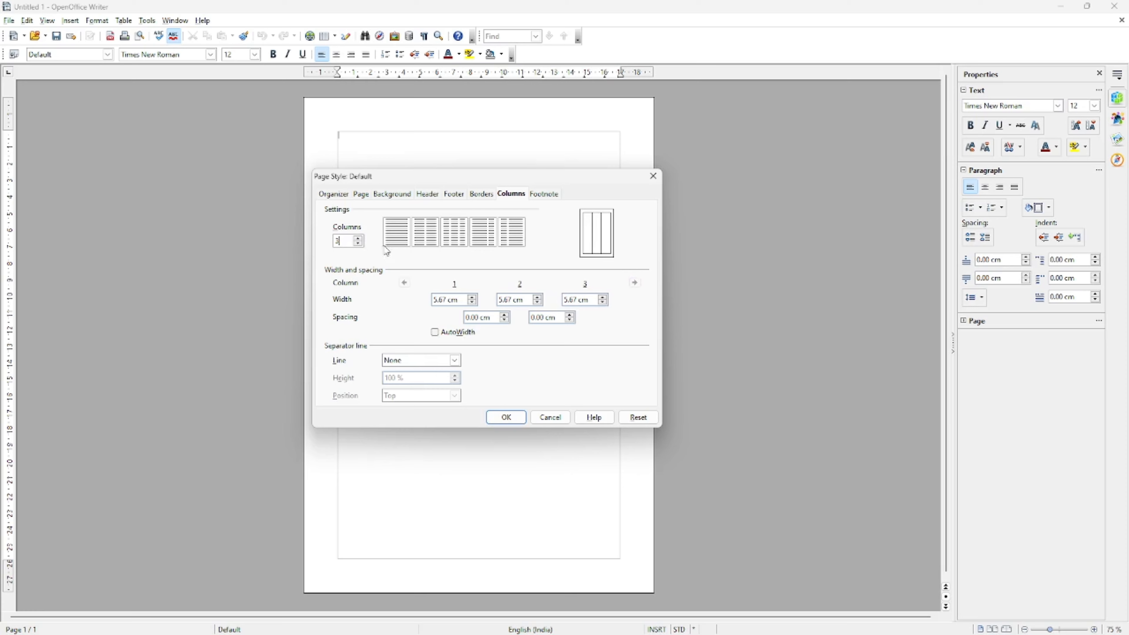
- Set the page to 5 columns with AutoWidth enabled and apply the page style
left_click(359, 239)
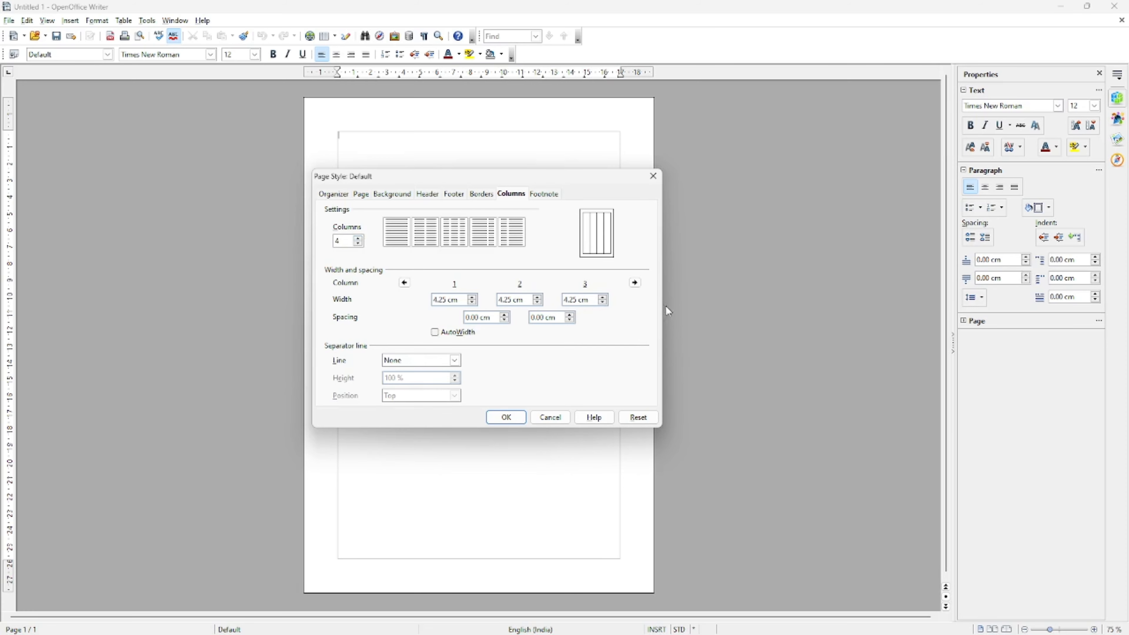
left_click(635, 285)
left_click(358, 239)
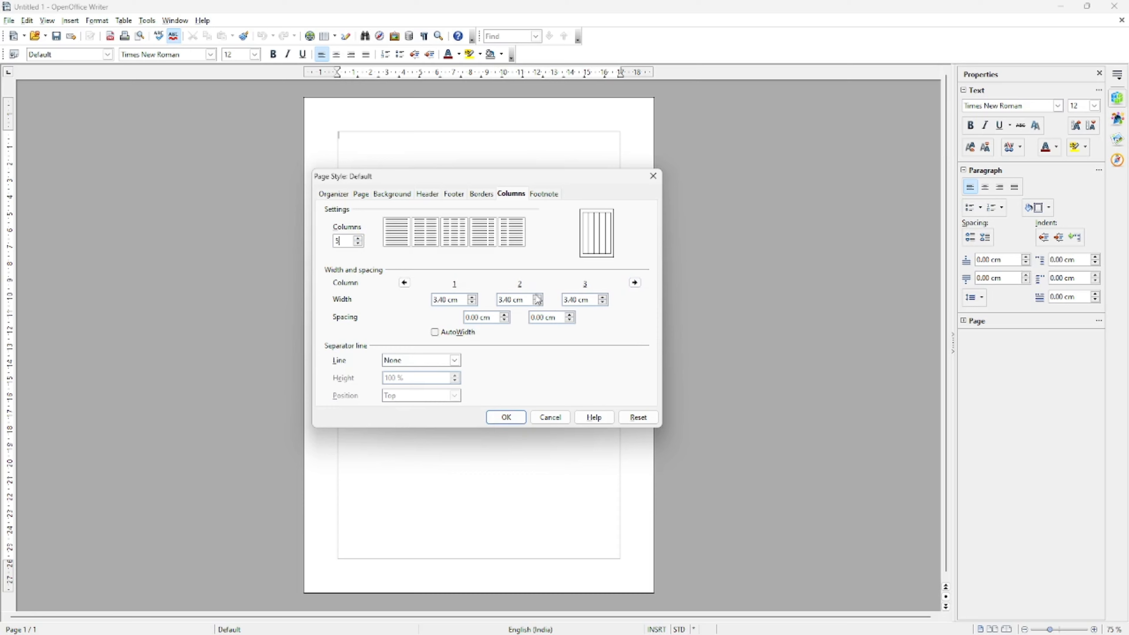
left_click(435, 333)
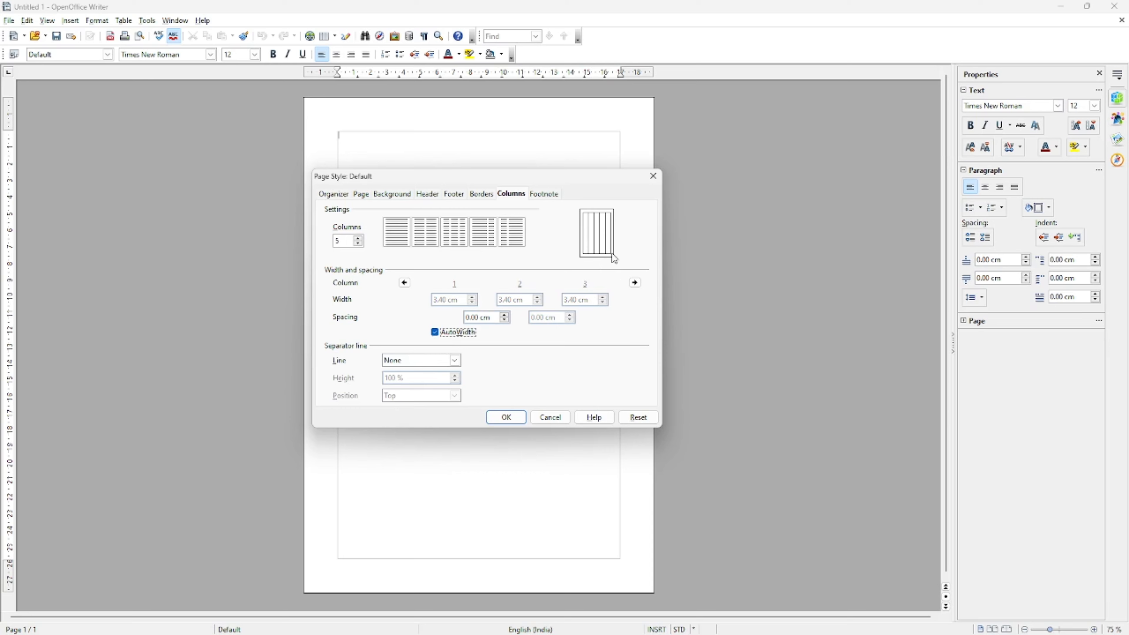
left_click(516, 419)
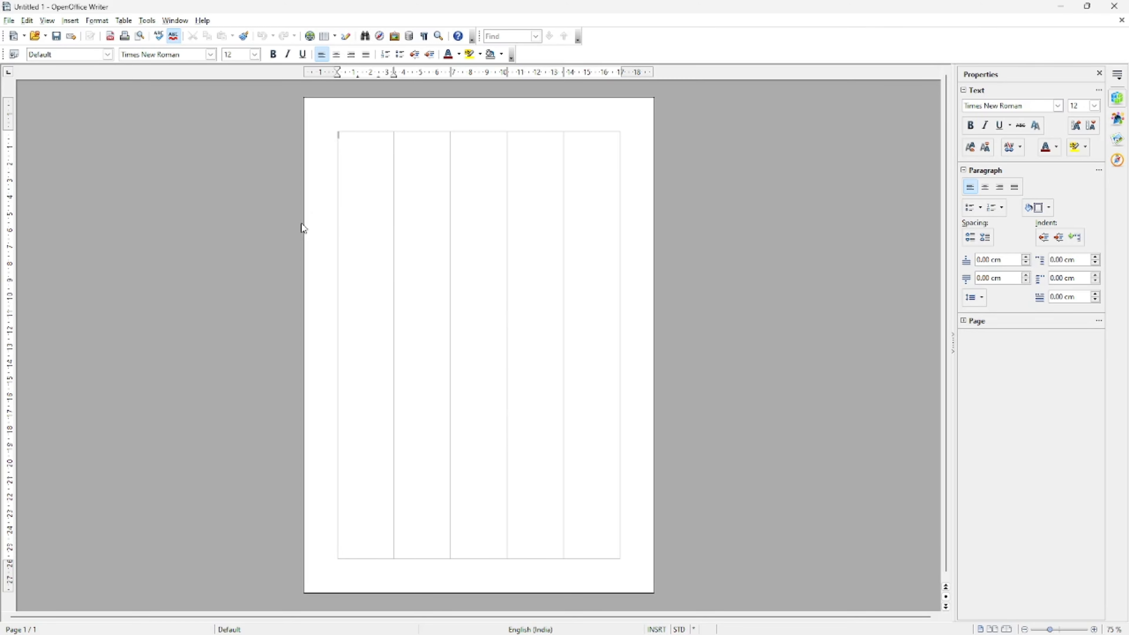
- Examine the blank five-column page in the page preview and return to the editing view
left_click(8, 21)
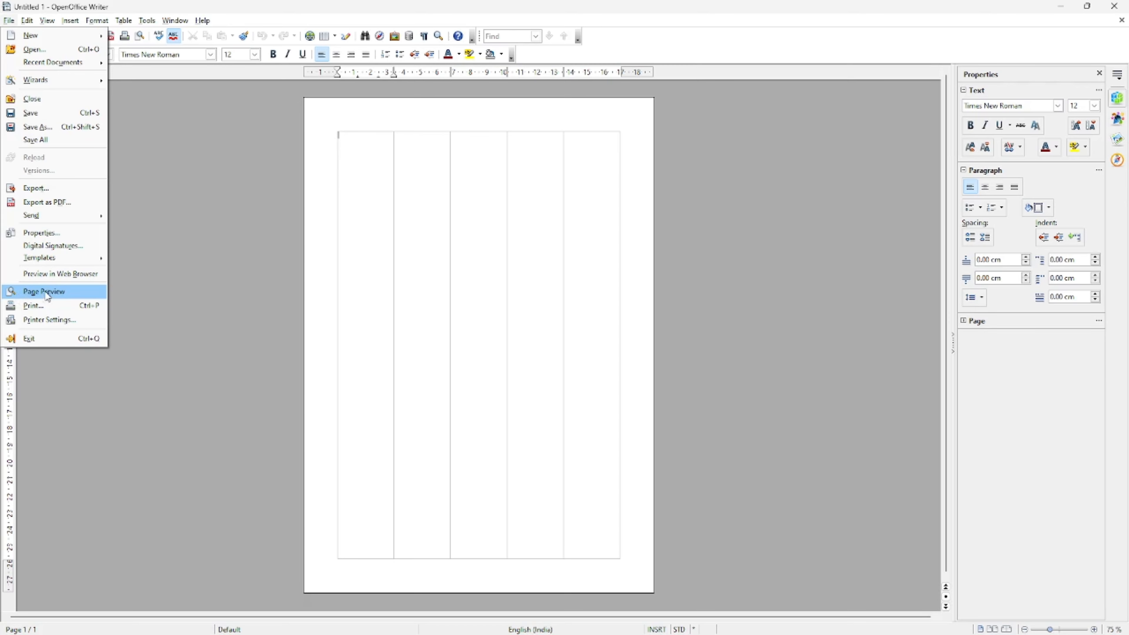
left_click(71, 295)
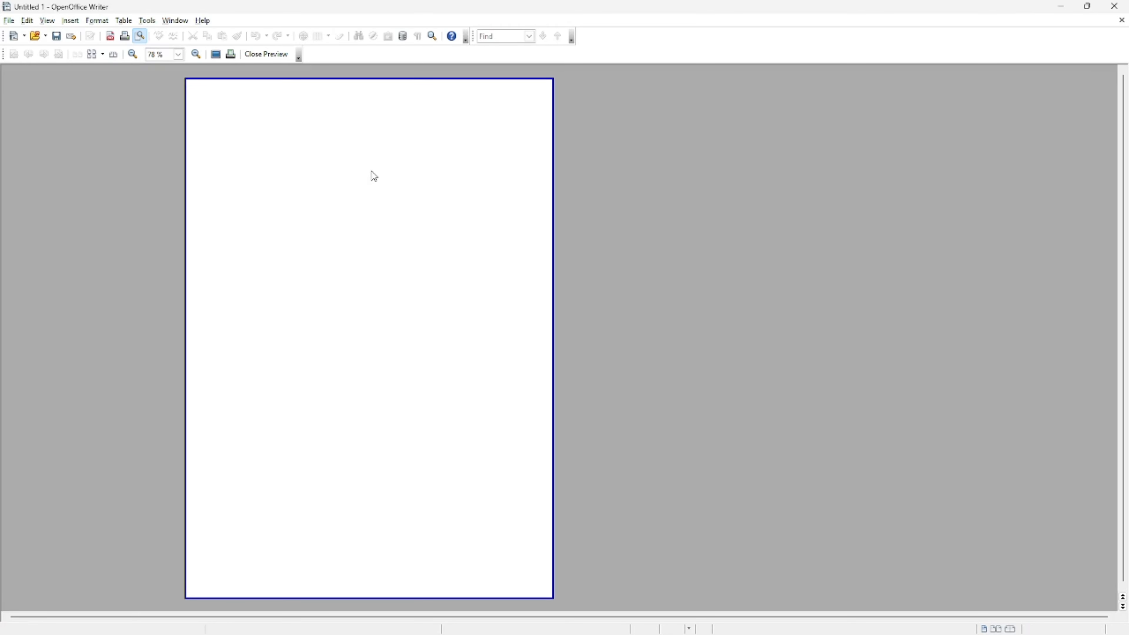
key("Escape")
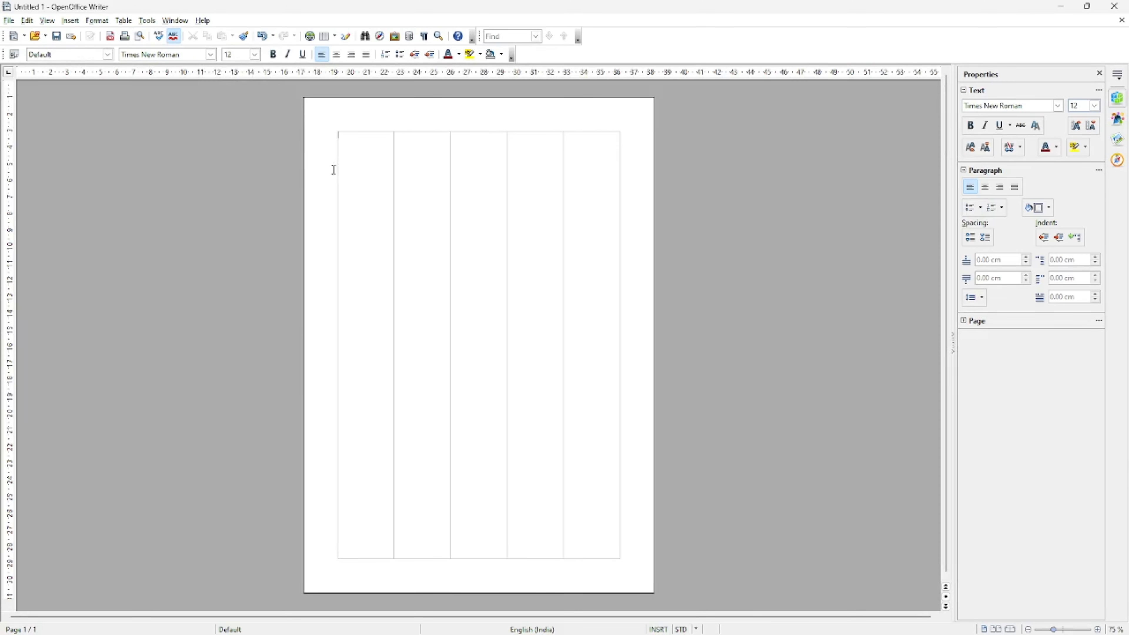
left_click(8, 22)
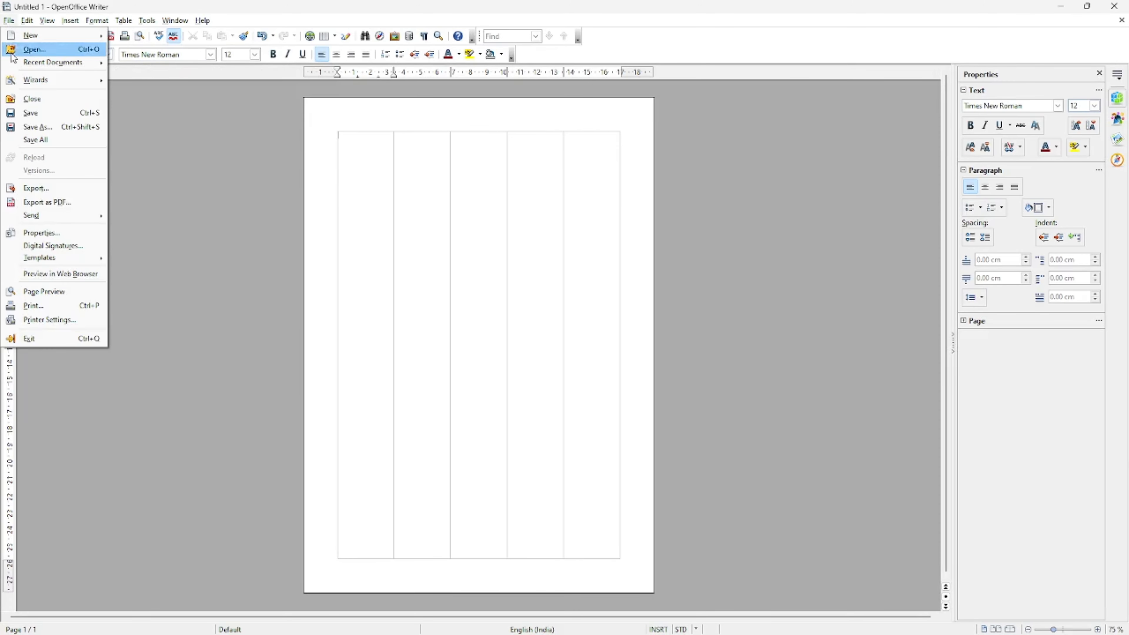
left_click(84, 296)
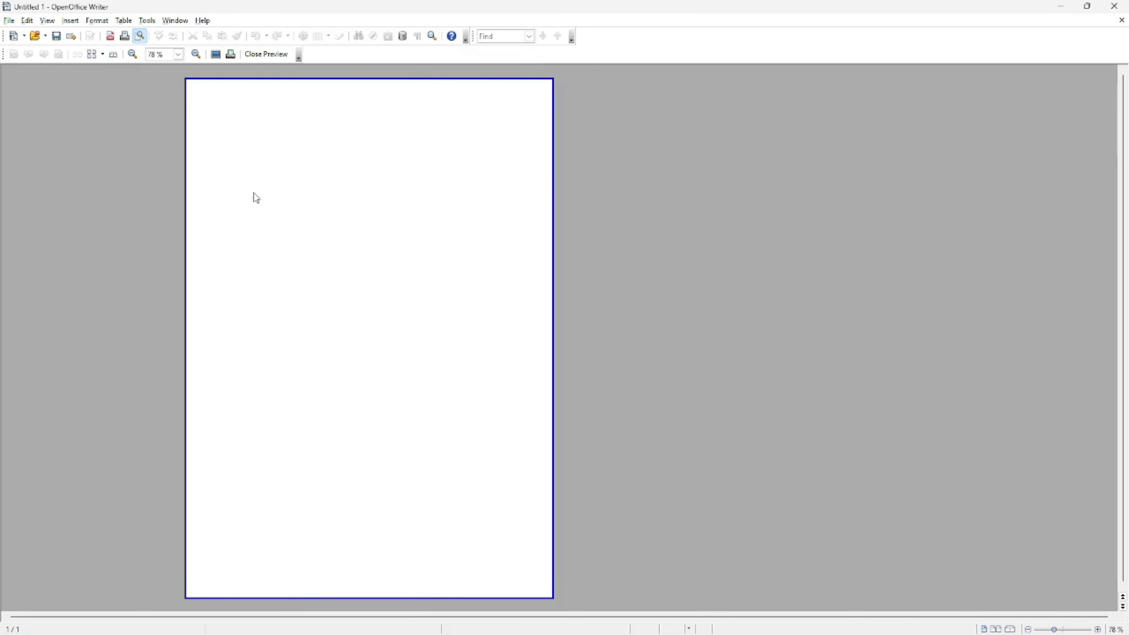
key("Escape")
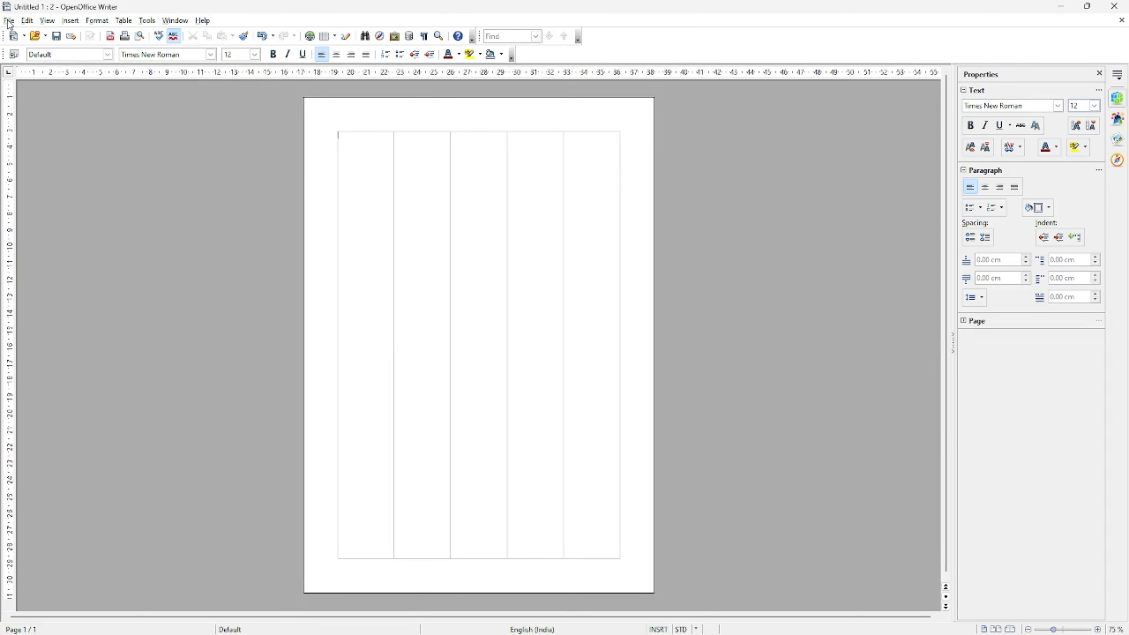
left_click(9, 21)
left_click(67, 295)
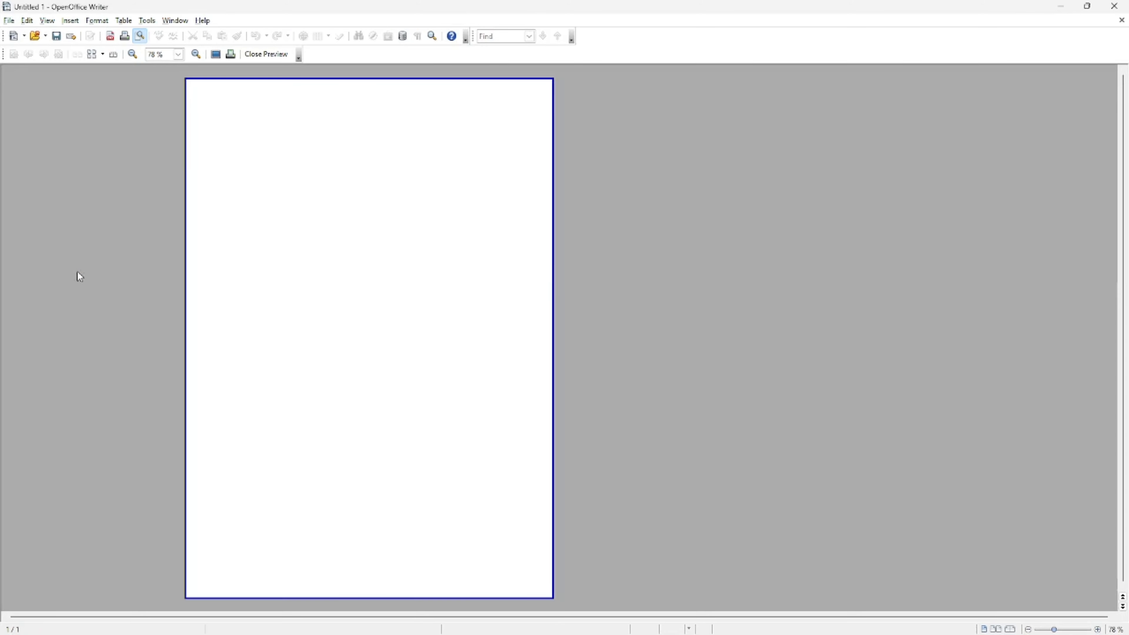
left_click(271, 55)
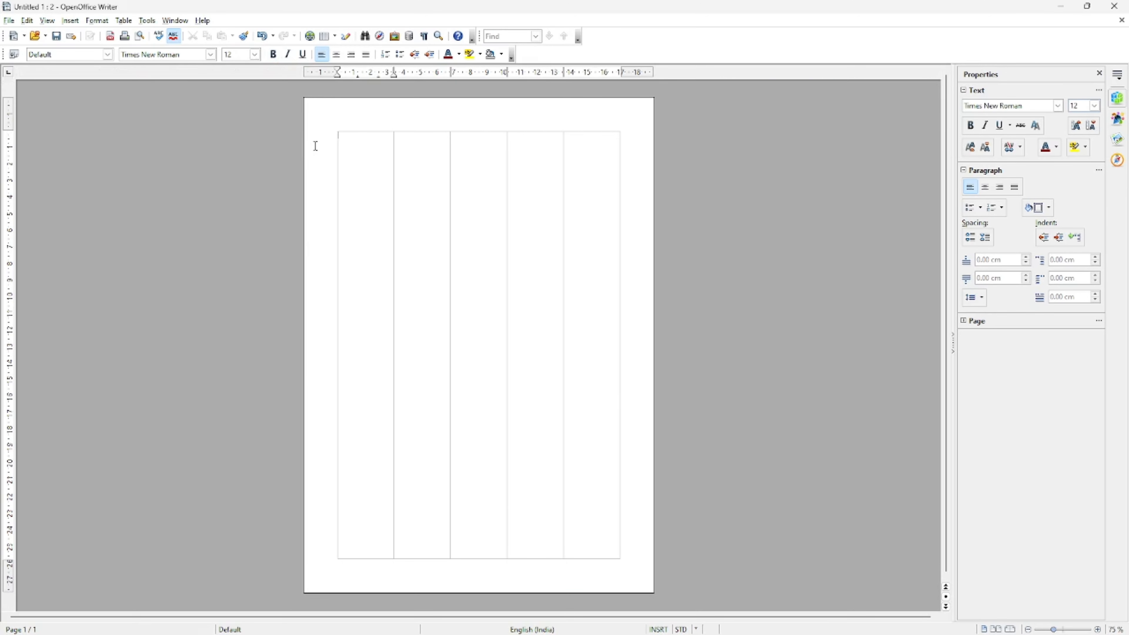
left_click(10, 22)
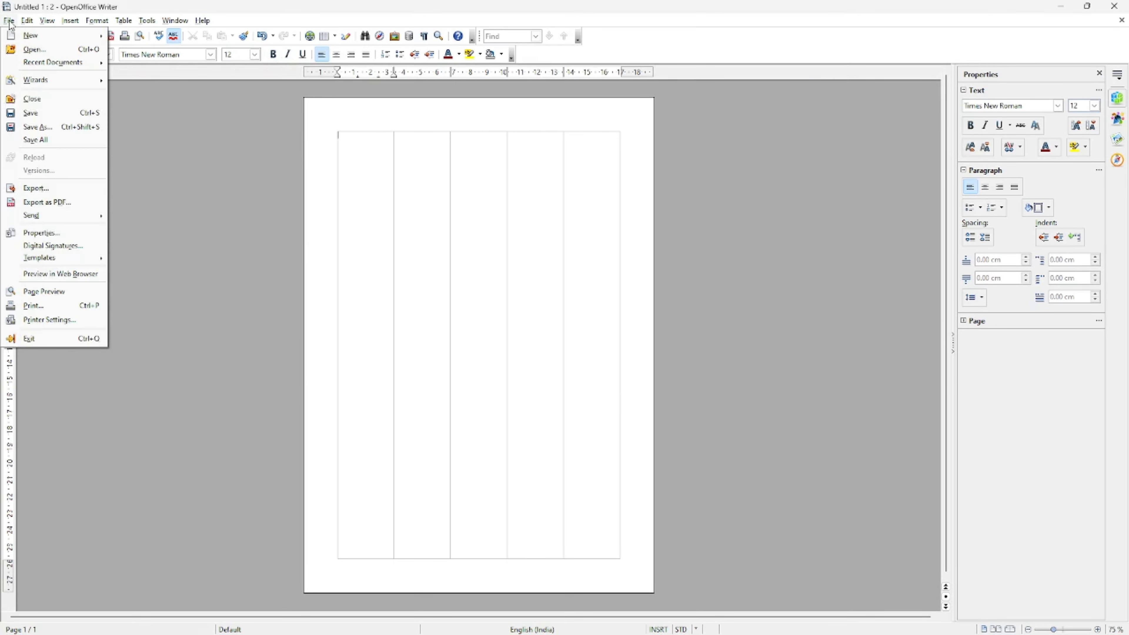
left_click(212, 209)
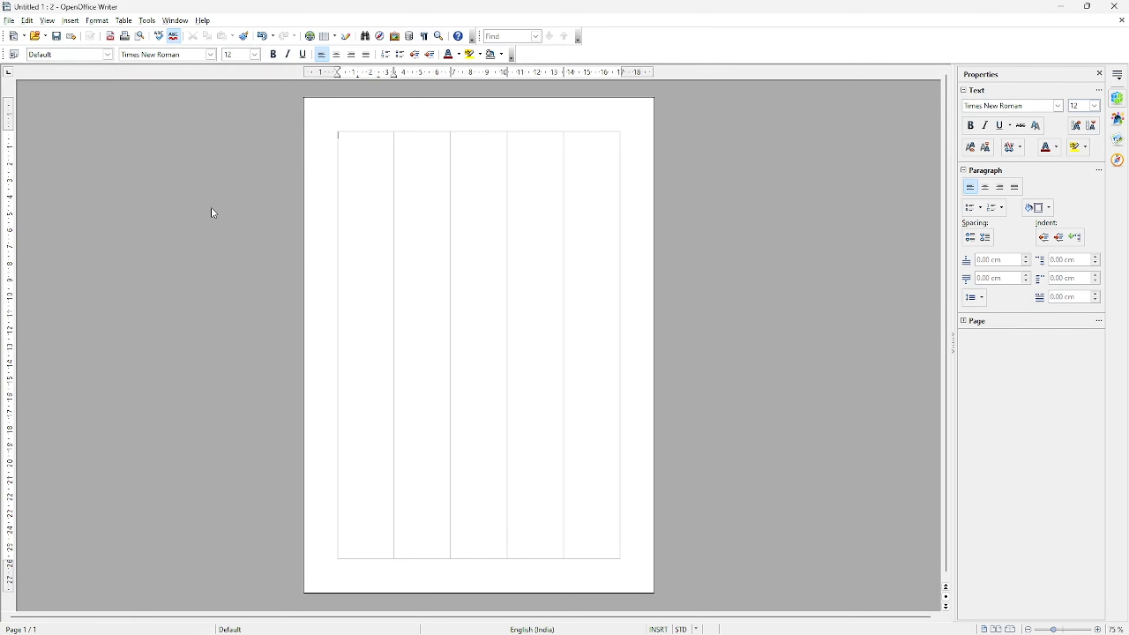
left_click(139, 36)
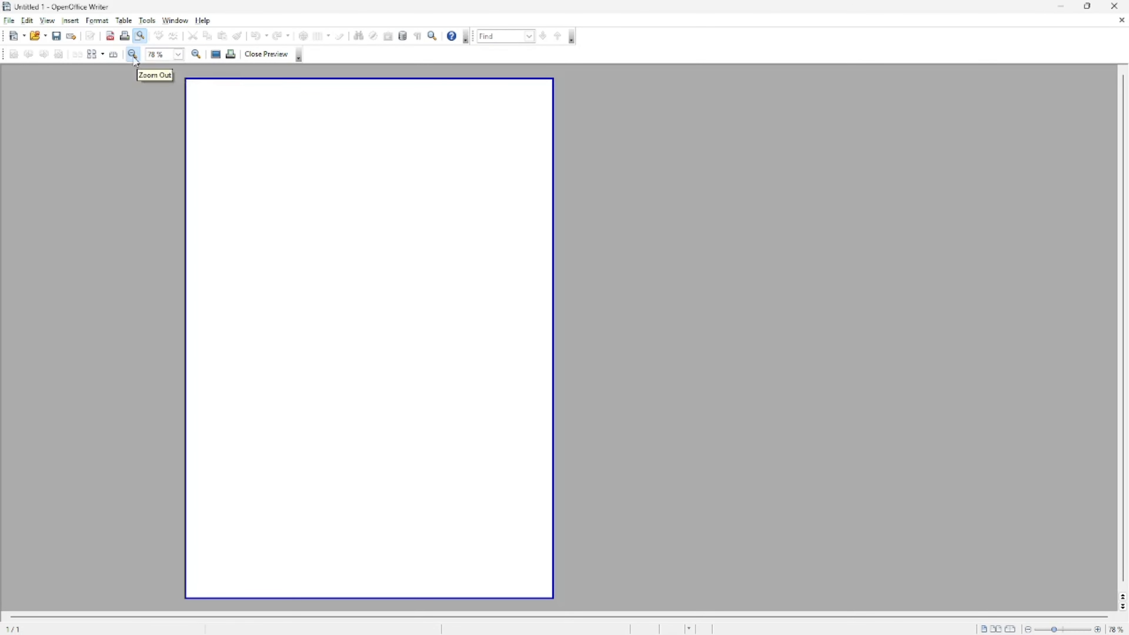
left_click(272, 54)
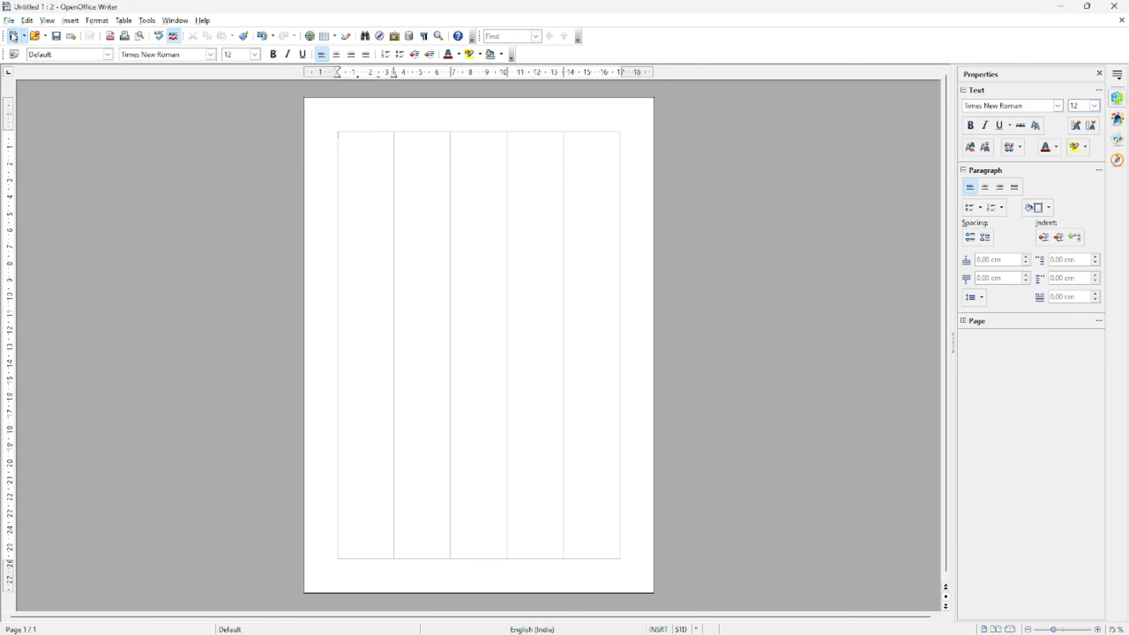
- Open the print settings and try limiting the printout to pages 5-10 and to the separate pages 5,7,9
left_click(9, 21)
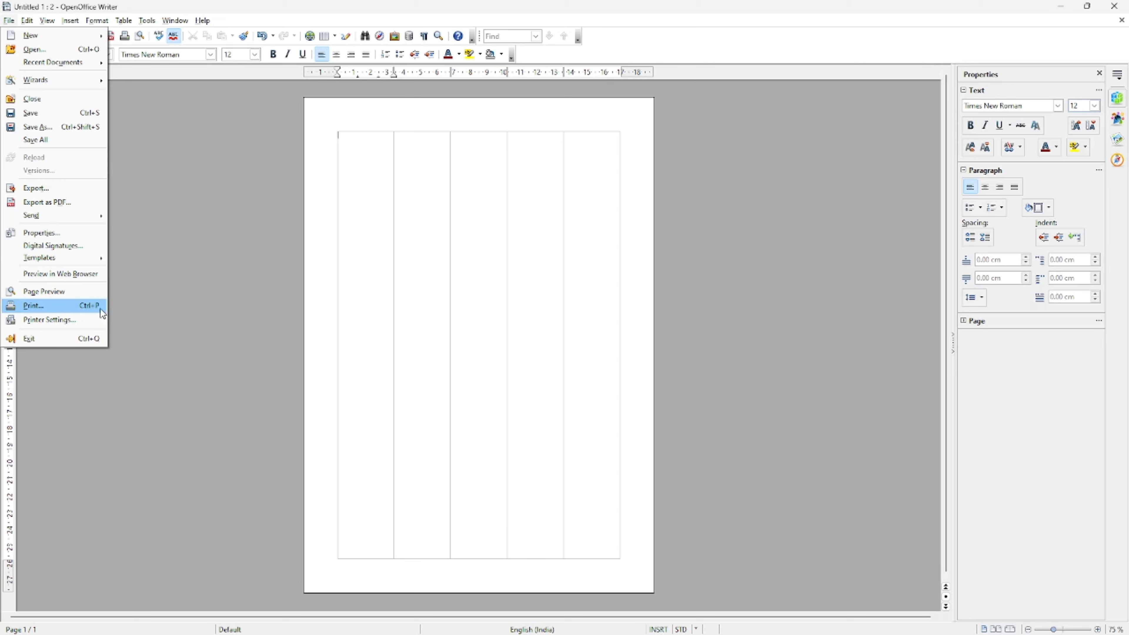
left_click(40, 309)
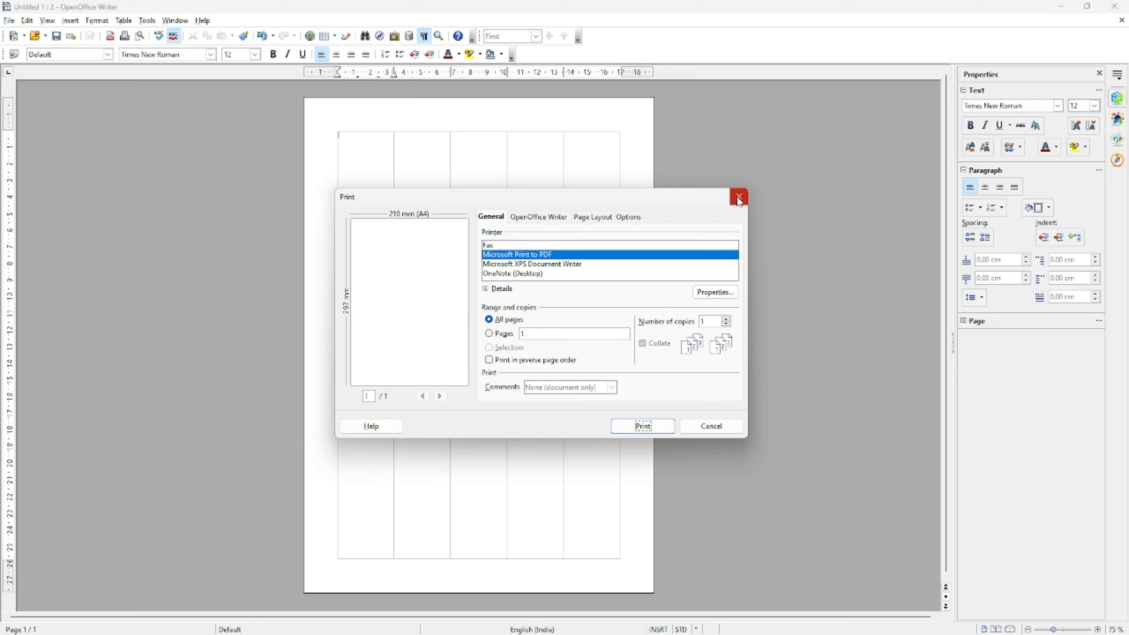
left_click(489, 334)
double_click(537, 337)
type("5")
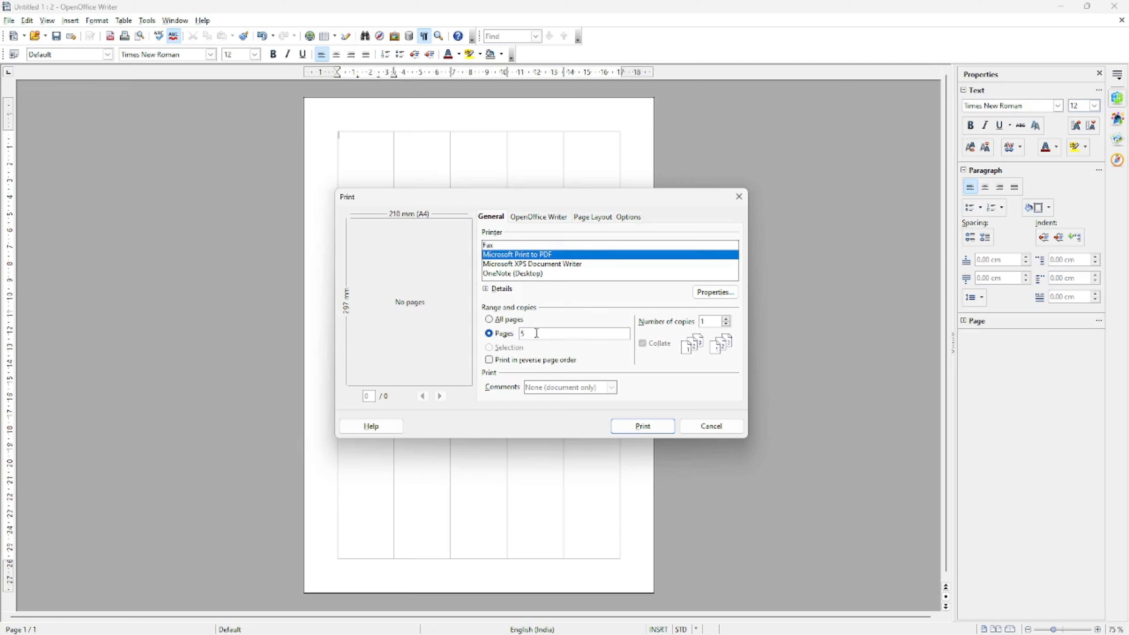
type("-10")
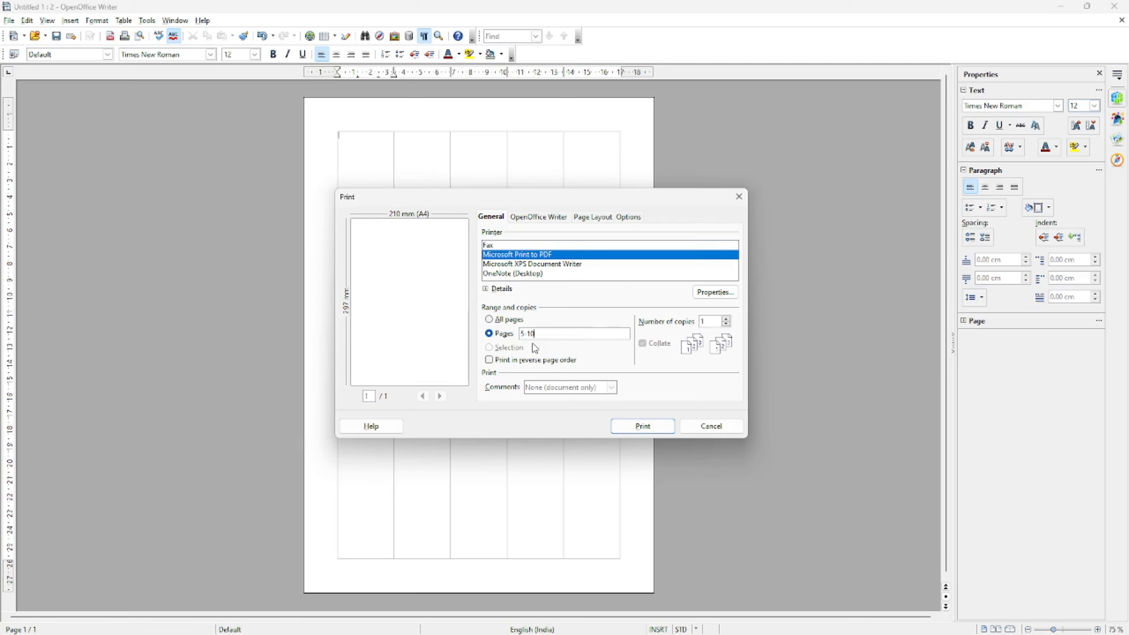
key("BackSpace")
key("BackSpace")
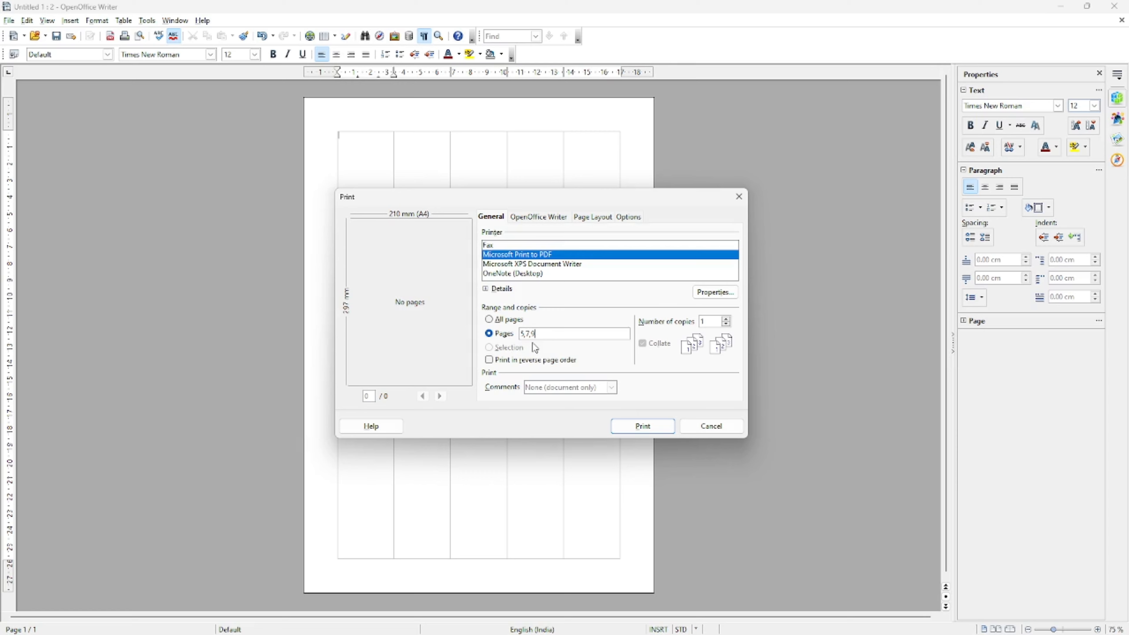
type(",")
- Set the number of printed copies to 25
left_click(727, 319)
left_click_drag(709, 322, 690, 321)
type("25")
- Change the pages to print to 5-9 and close the print settings without printing
left_click_drag(540, 335, 516, 334)
left_click(546, 333)
key("BackSpace")
key("BackSpace")
key("BackSpace")
key("BackSpace")
type("9")
key("Left")
type("-")
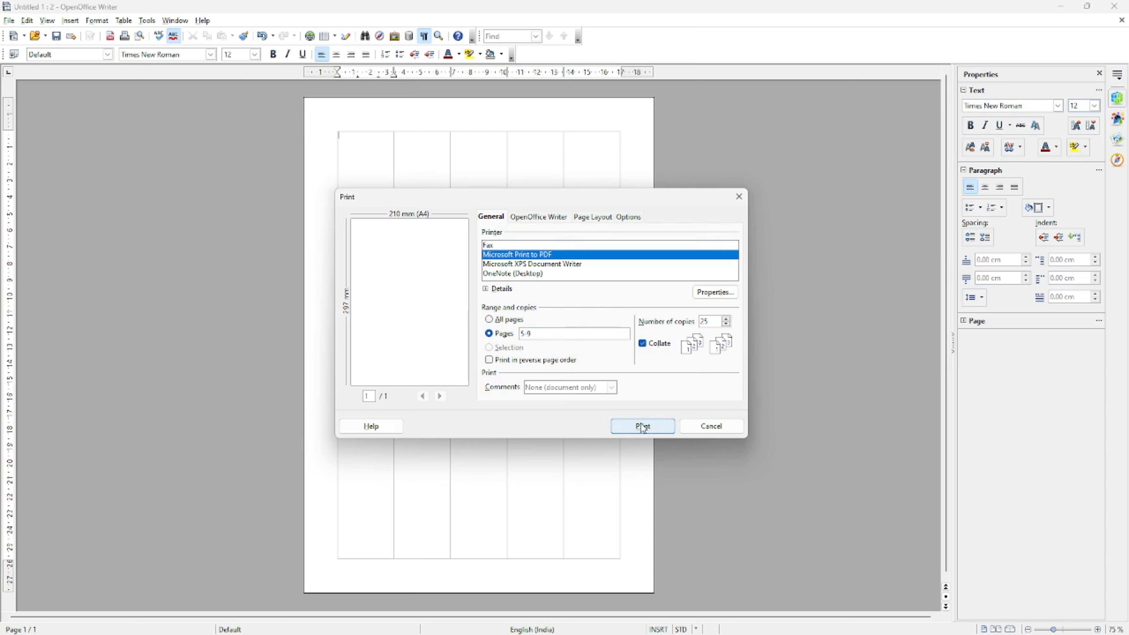
left_click(700, 429)
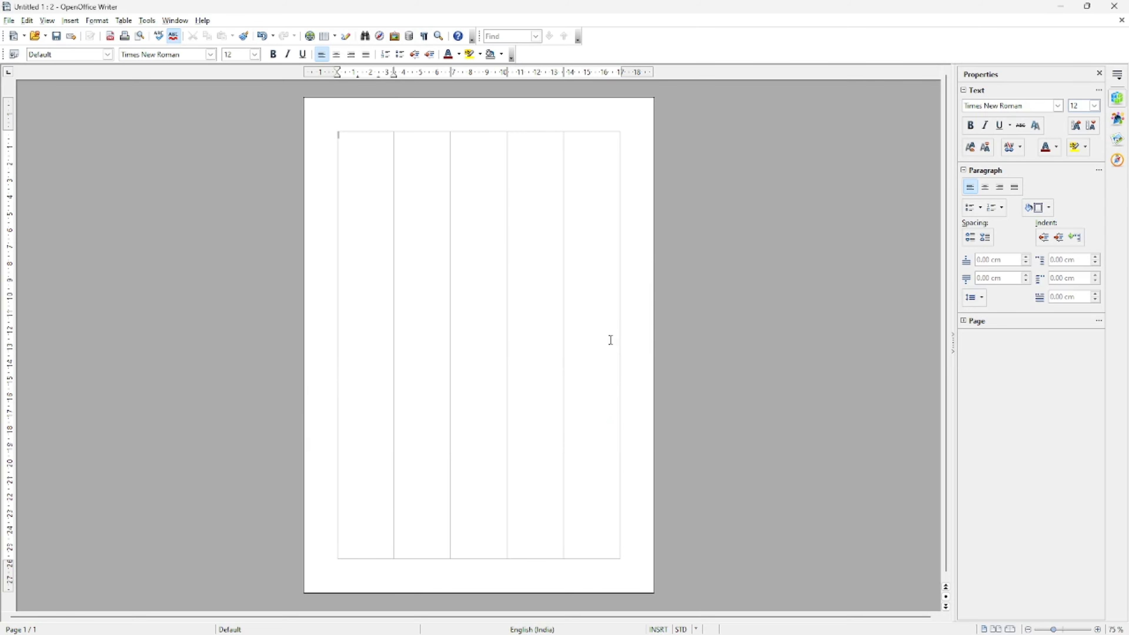